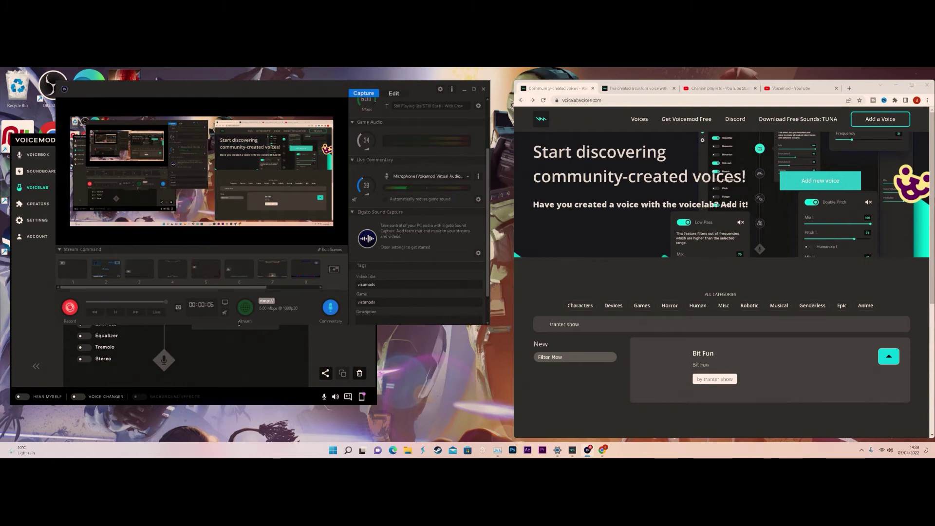
- Bring up the DGH voice in Voicemod's Voicelab editor and open its volume levels panel
{"action": "left_click", "coordinate": [250, 339]}
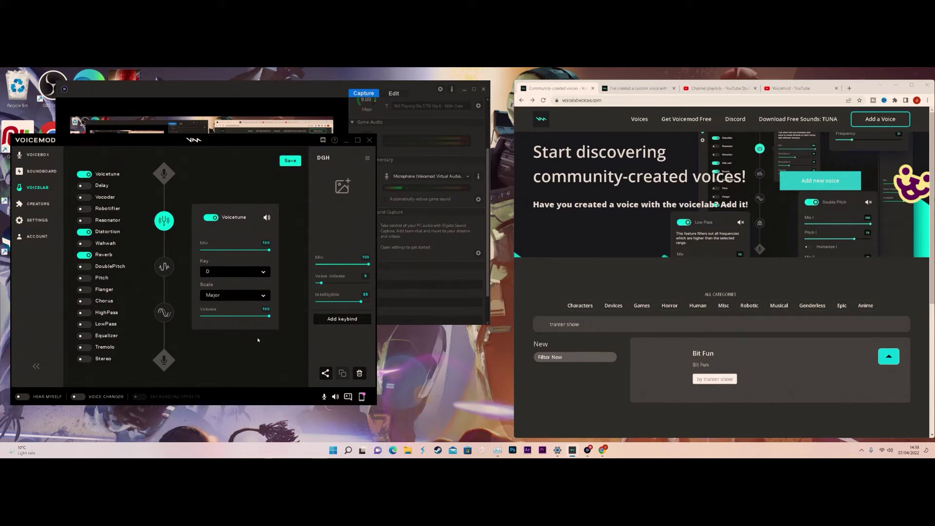
{"action": "left_click", "coordinate": [331, 397]}
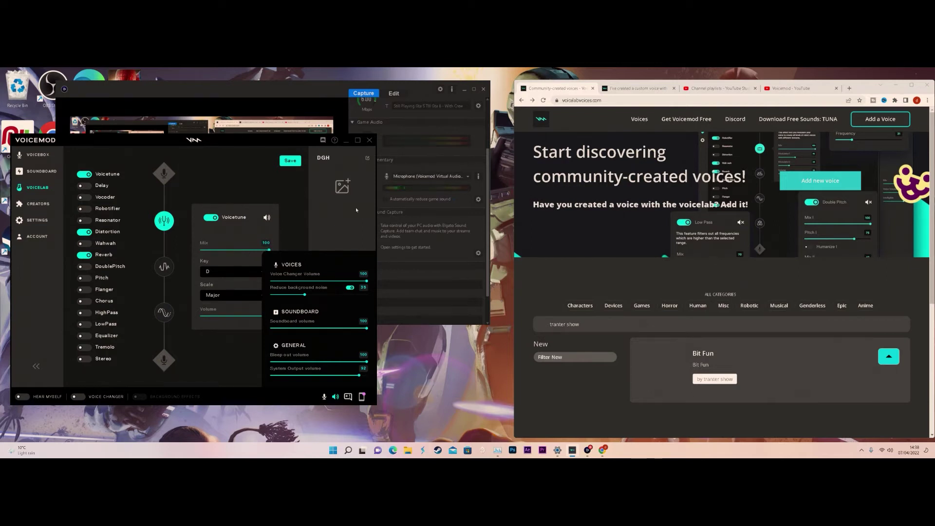
{"action": "left_click", "coordinate": [661, 282]}
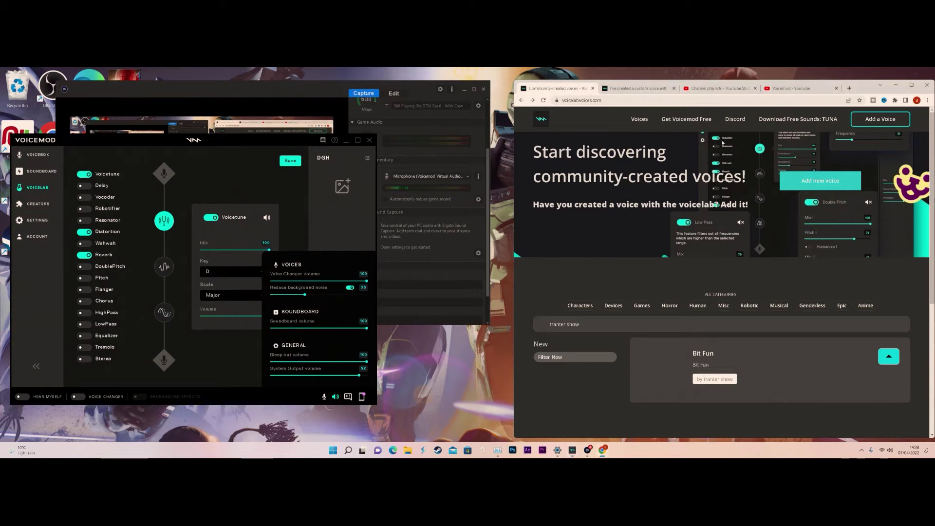
- Return to voicemod.net, open the Voicelab page and scroll to the User-Created Voice Library
{"action": "key", "text": "alt+Left"}
{"action": "key", "text": "alt+Left"}
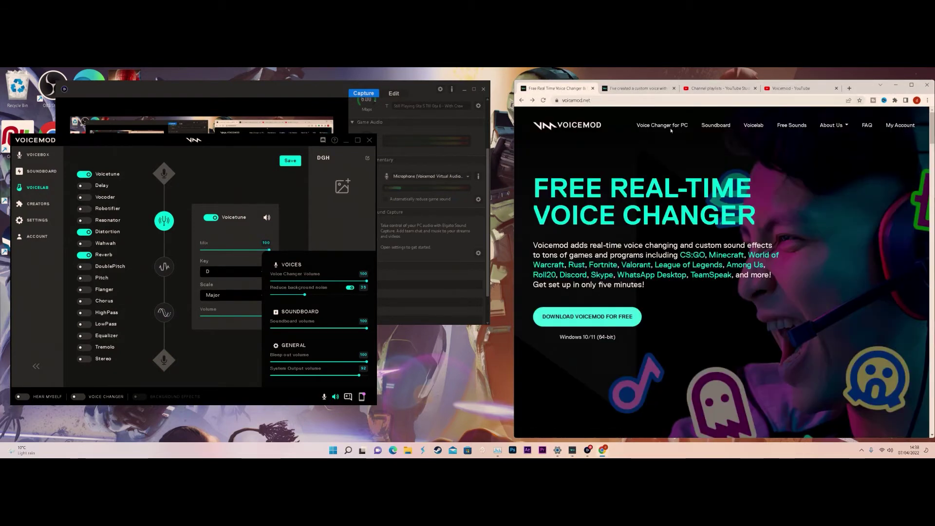
{"action": "key", "text": "alt+Left"}
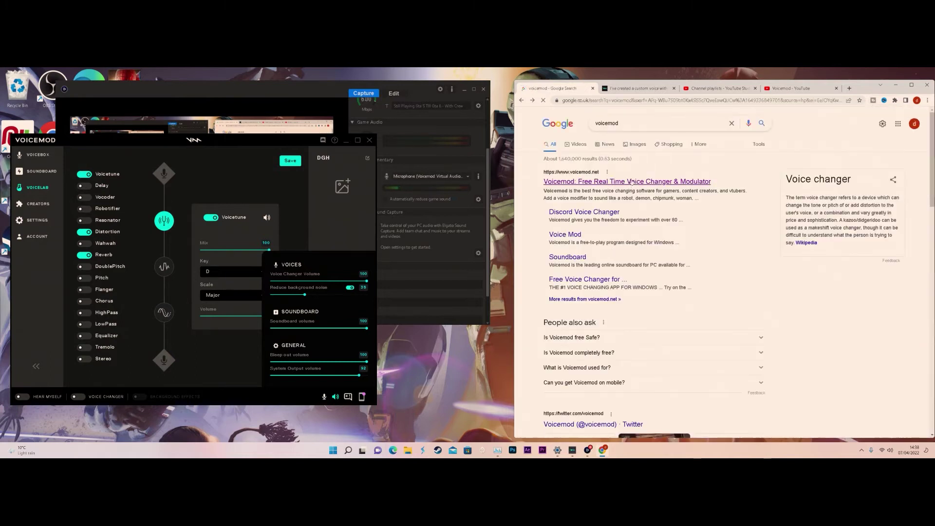
{"action": "left_click", "coordinate": [631, 180]}
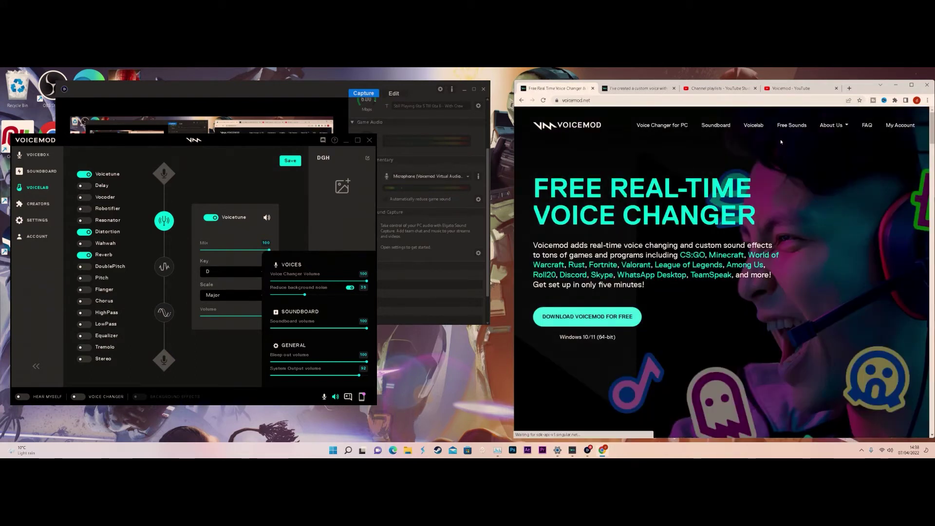
{"action": "left_click", "coordinate": [754, 126]}
{"action": "scroll", "coordinate": [725, 250], "scroll_direction": "down", "scroll_amount": 6}
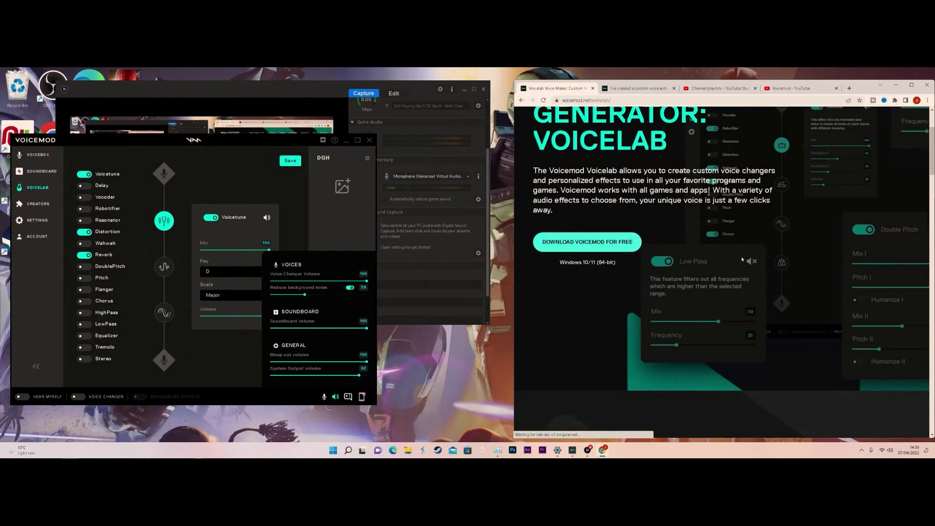
{"action": "scroll", "coordinate": [725, 250], "scroll_direction": "down", "scroll_amount": 15}
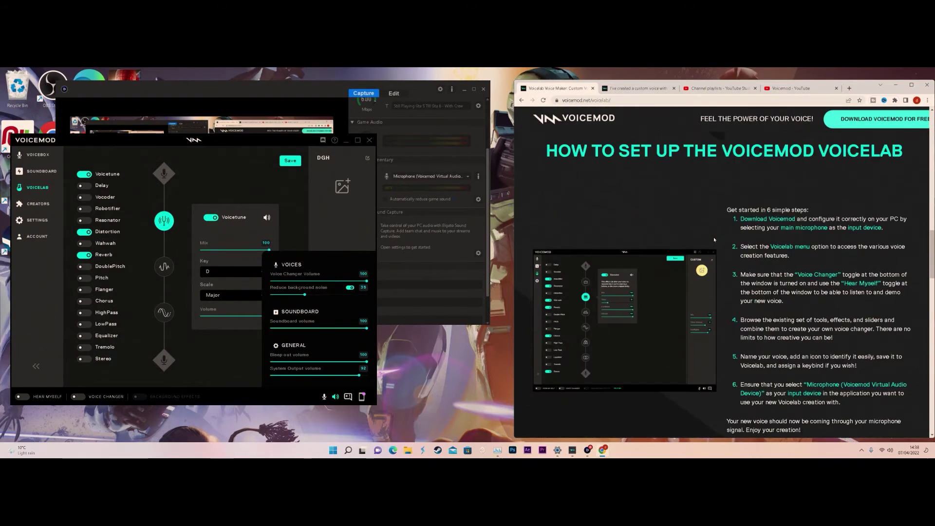
{"action": "scroll", "coordinate": [714, 239], "scroll_direction": "down", "scroll_amount": 10}
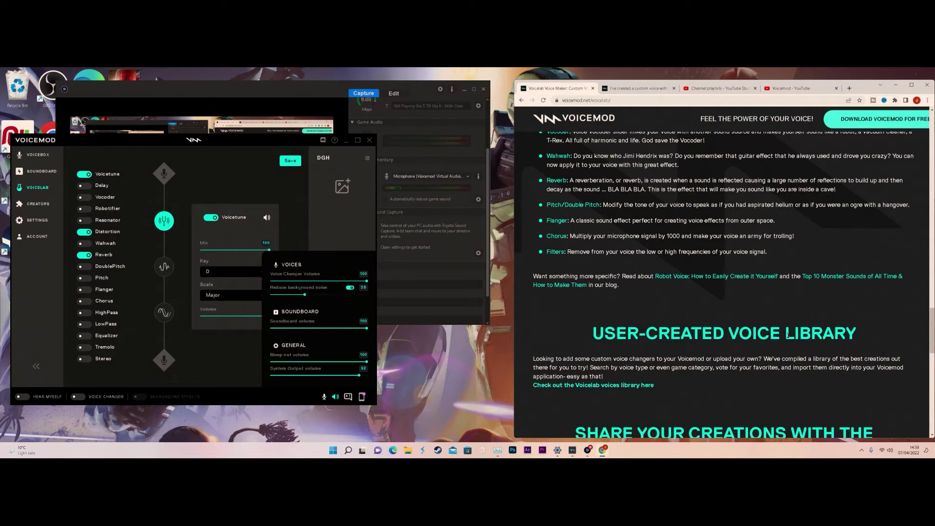
- Open the library's Add new voice form and enter 'Sing alone' as the Voice Name
{"action": "left_click", "coordinate": [603, 385]}
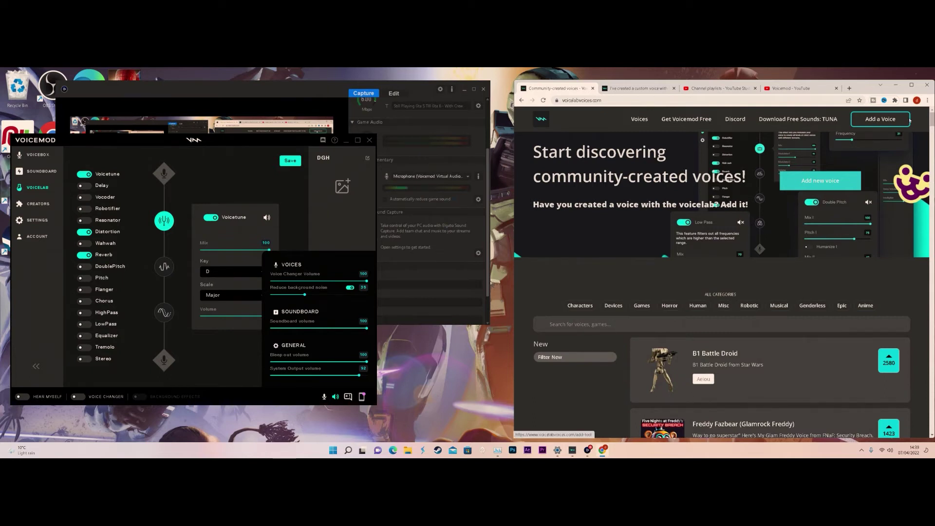
{"action": "left_click", "coordinate": [816, 187]}
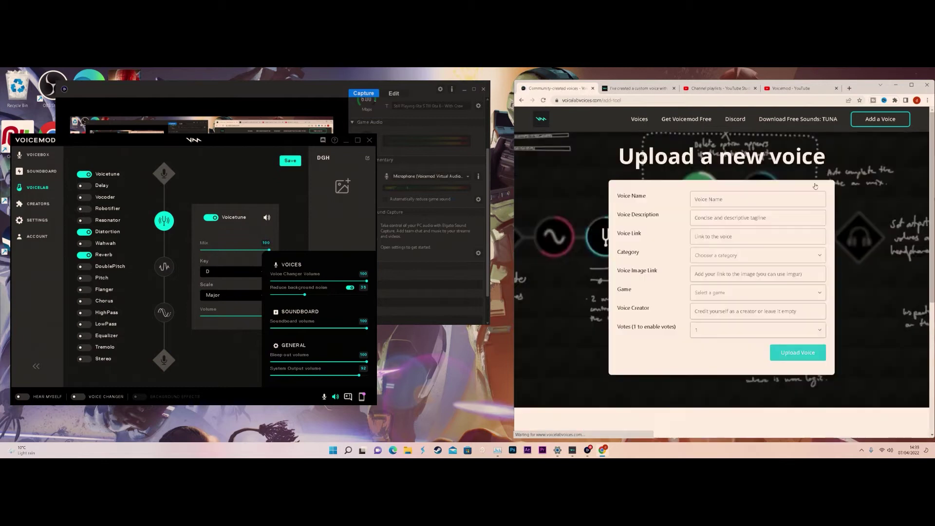
{"action": "left_click", "coordinate": [740, 199]}
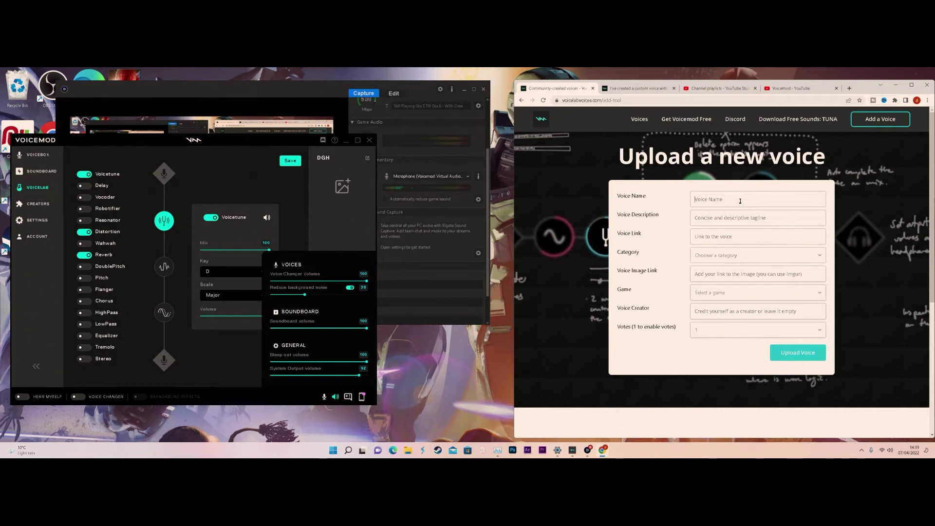
{"action": "type", "text": "Bath"}
{"action": "key", "text": "BackSpace"}
{"action": "key", "text": "BackSpace"}
{"action": "type", "text": "Sing alone"}
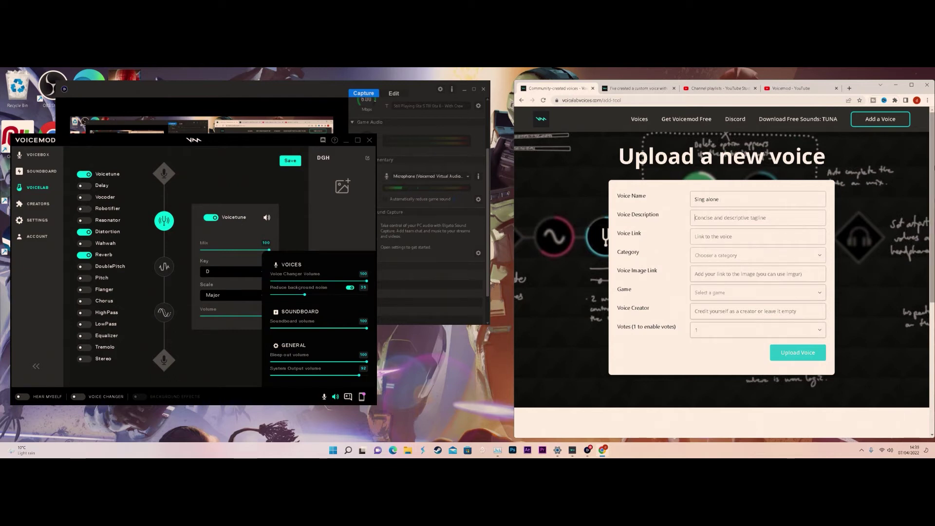
- Copy 'Sing alone' into the Voice Description field
{"action": "left_click_drag", "start_coordinate": [736, 197], "coordinate": [621, 200]}
{"action": "key", "text": "ctrl+c"}
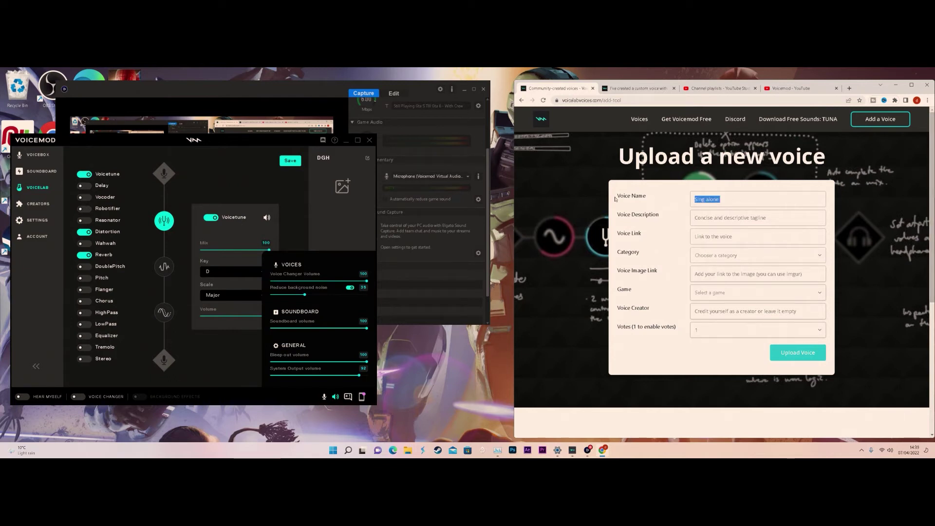
{"action": "left_click", "coordinate": [717, 222]}
{"action": "key", "text": "ctrl+v"}
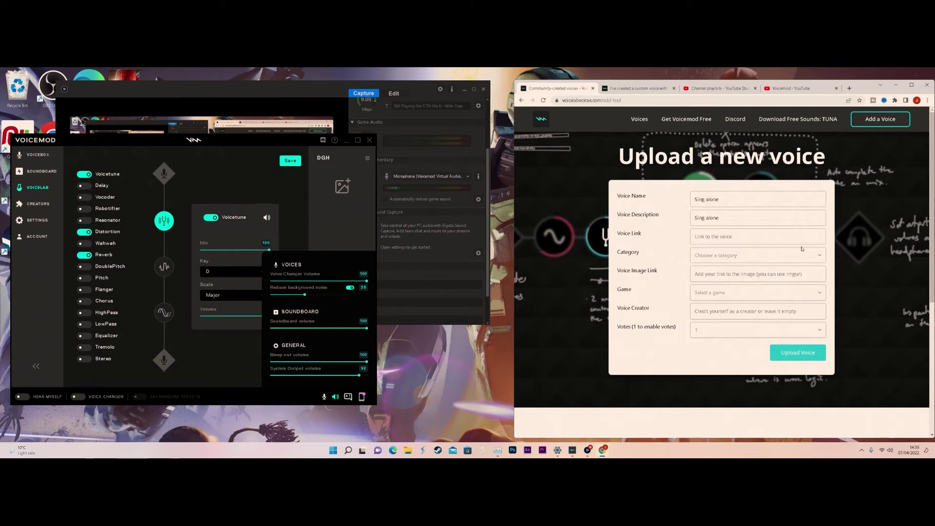
{"action": "left_click", "coordinate": [355, 223]}
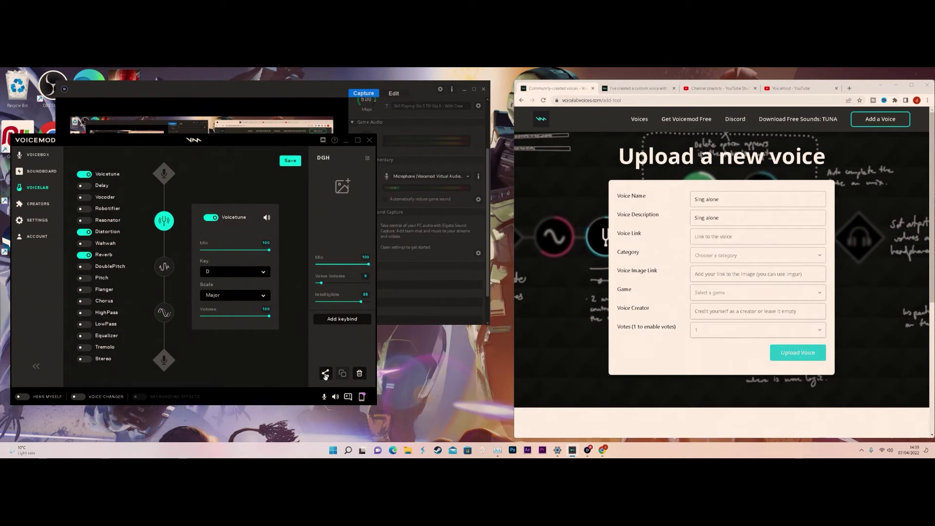
- Copy the DGH voice's share link from Voicemod and paste it into the Voice Link field
{"action": "left_click", "coordinate": [326, 373]}
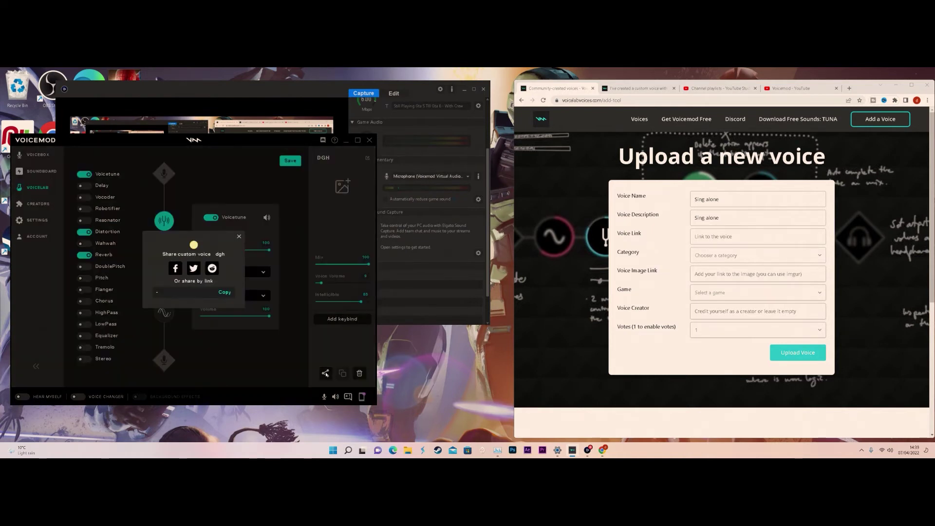
{"action": "left_click", "coordinate": [225, 293]}
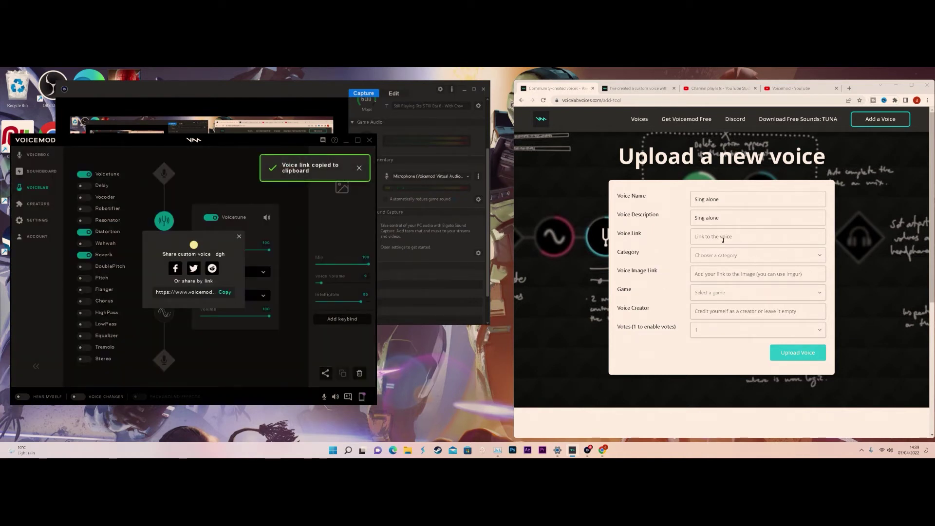
{"action": "left_click", "coordinate": [722, 239]}
{"action": "key", "text": "ctrl+v"}
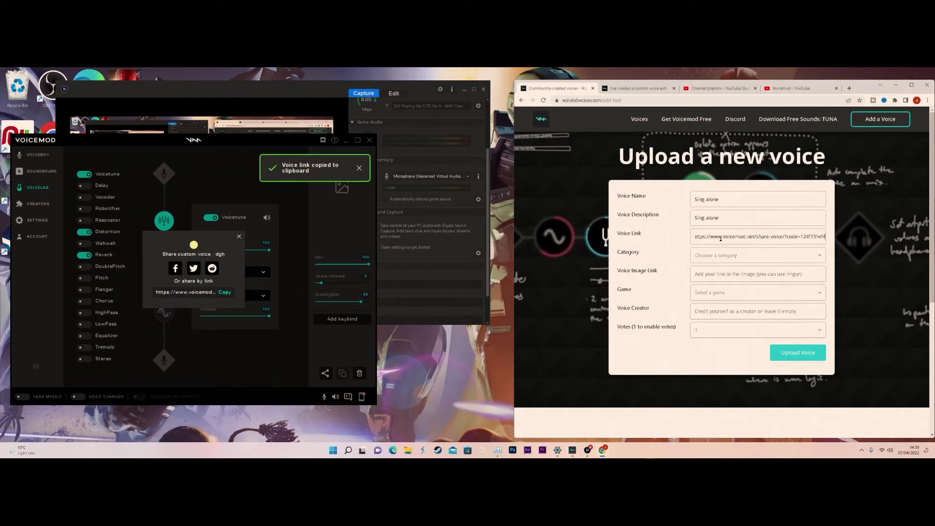
{"action": "left_click", "coordinate": [717, 256]}
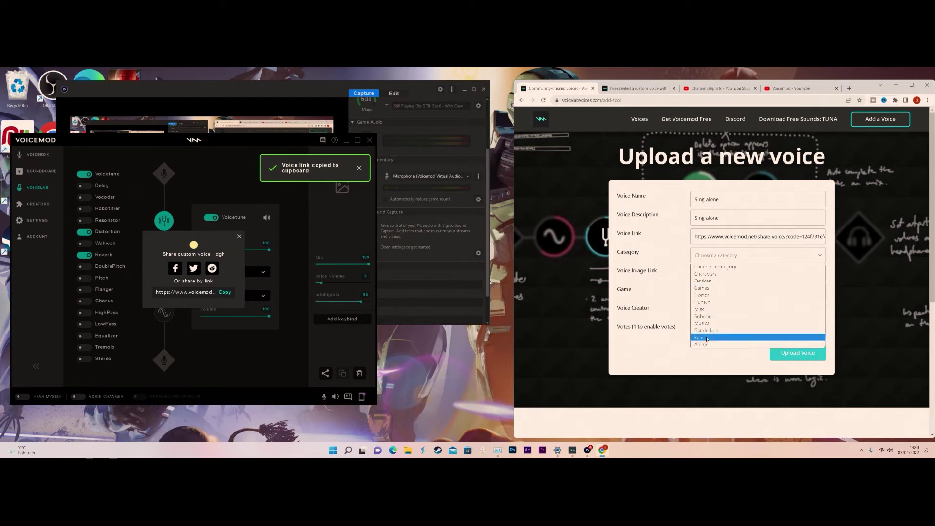
- Set Category to Epic and Game to Other, and enter the creator's name as Voice Creator
{"action": "left_click", "coordinate": [706, 338]}
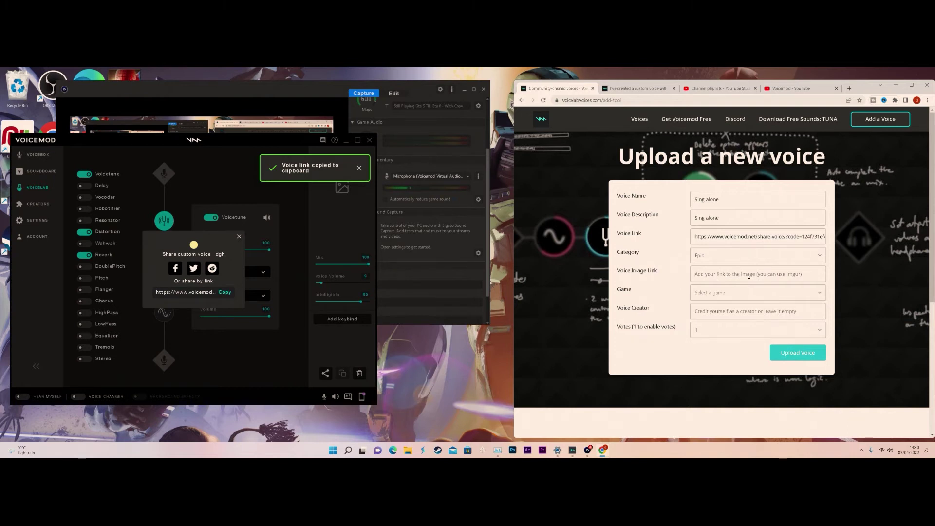
{"action": "left_click", "coordinate": [695, 292]}
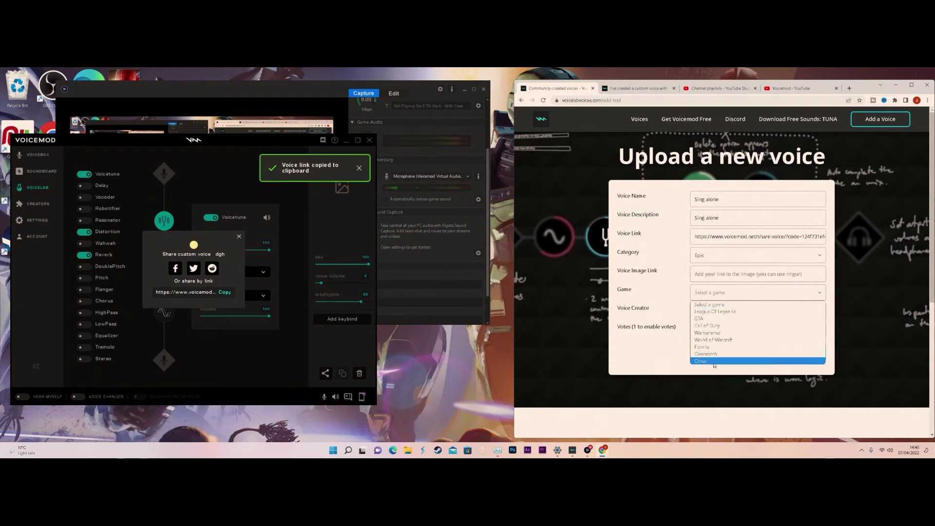
{"action": "left_click", "coordinate": [714, 362]}
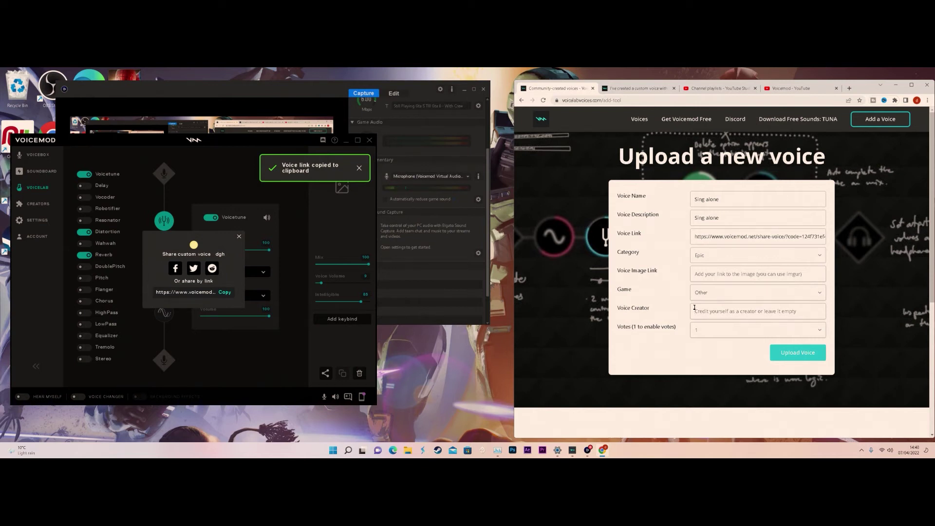
{"action": "left_click", "coordinate": [694, 307]}
{"action": "type", "text": "Tranter Showe"}
{"action": "key", "text": "BackSpace"}
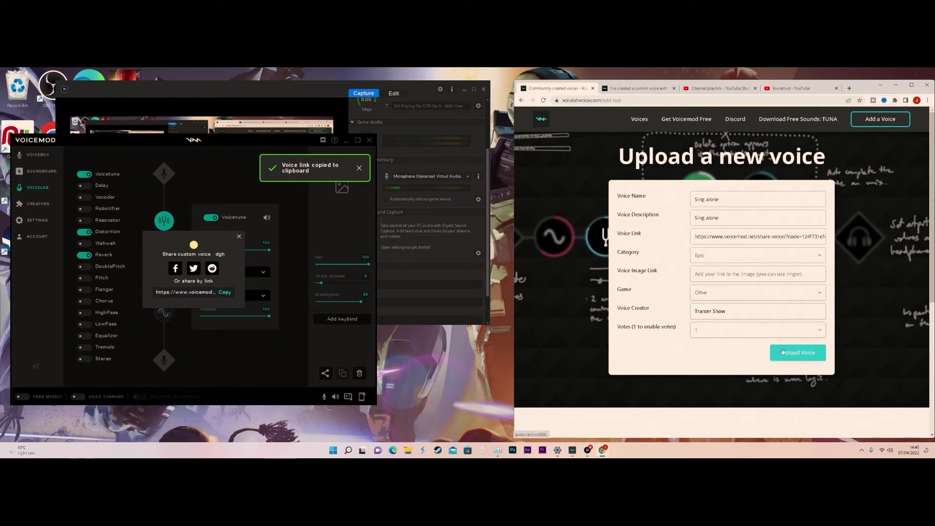
- Upload the Sing alone voice and go to the library home page's search field
{"action": "left_click", "coordinate": [782, 352]}
{"action": "left_click", "coordinate": [786, 352]}
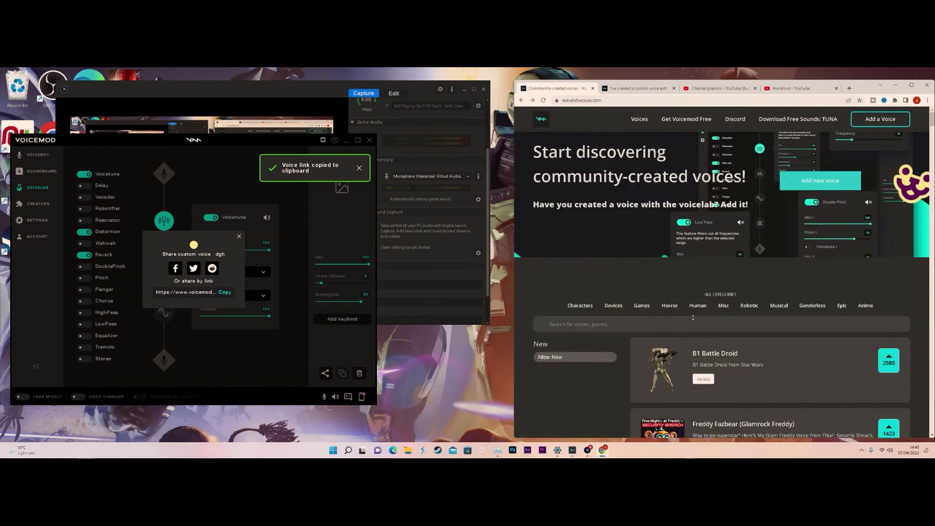
{"action": "left_click", "coordinate": [693, 317]}
- Search the library for the creator's name and open the Bit Fun voice's share page
{"action": "type", "text": "tranter sh"}
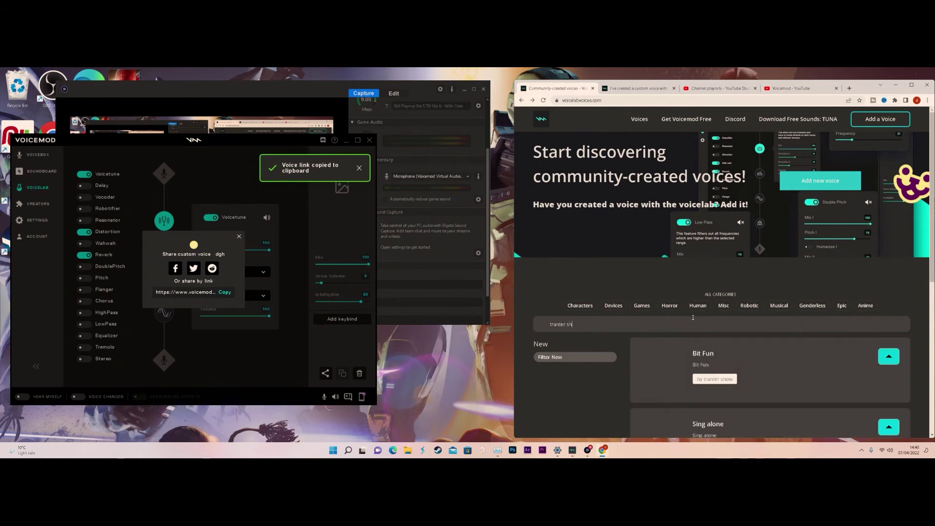
{"action": "type", "text": "ow"}
{"action": "scroll", "coordinate": [708, 323], "scroll_direction": "down", "scroll_amount": 2}
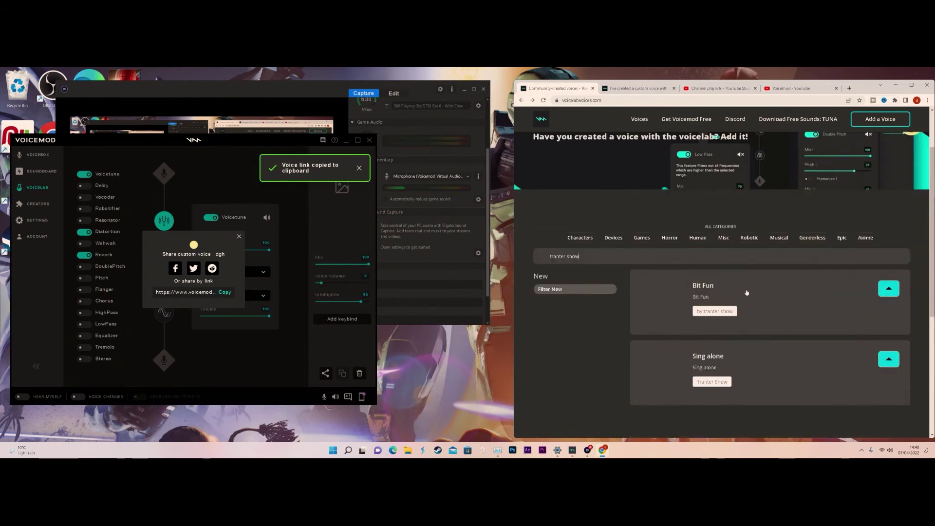
{"action": "left_click", "coordinate": [747, 292]}
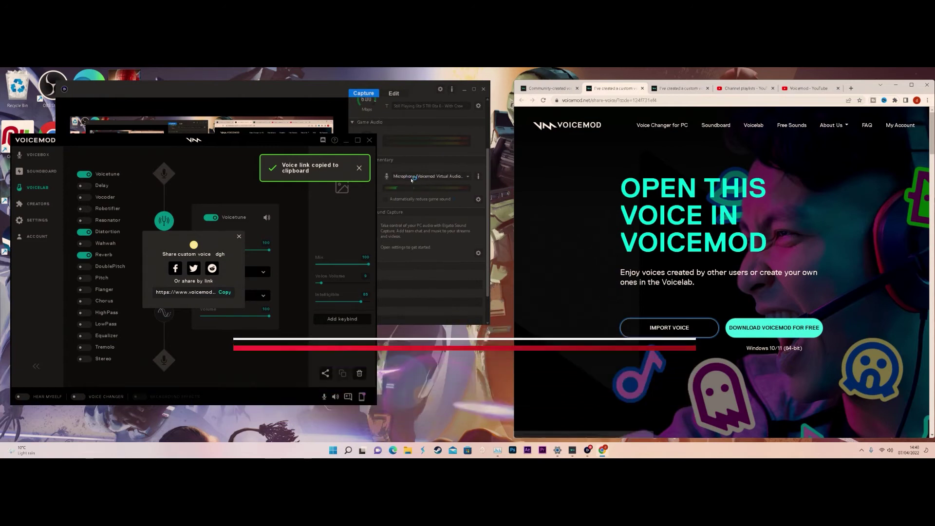
- Dismiss the link-copied toast and Share custom voice popup, then import Bit Fun into Voicemod
{"action": "left_click", "coordinate": [359, 168]}
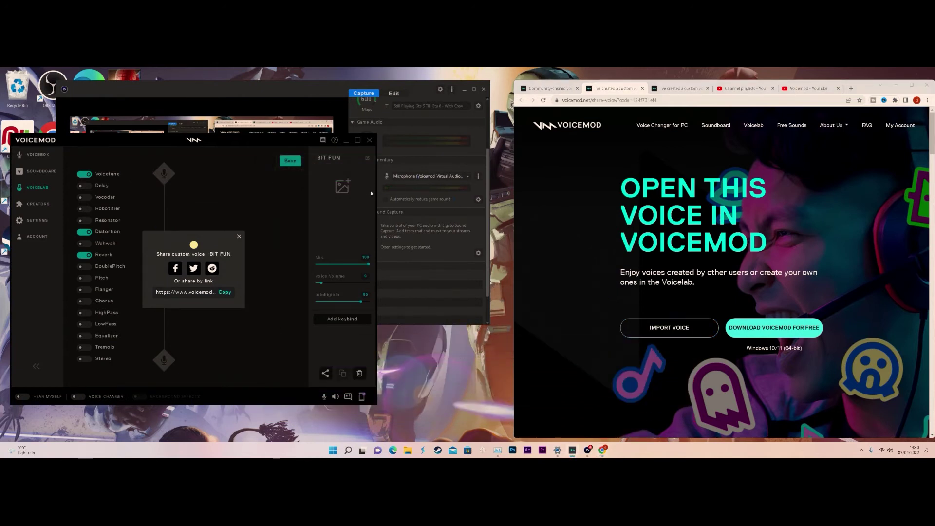
{"action": "left_click", "coordinate": [239, 236]}
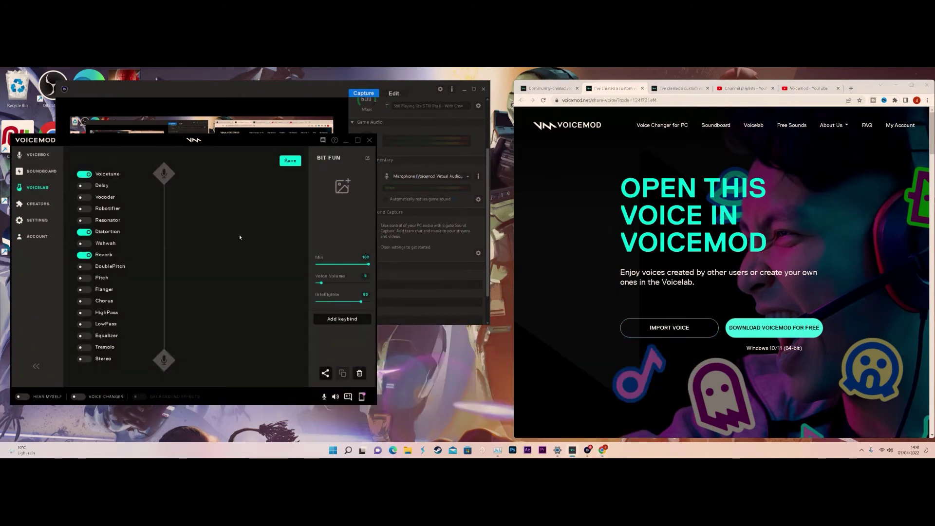
{"action": "left_click", "coordinate": [633, 324]}
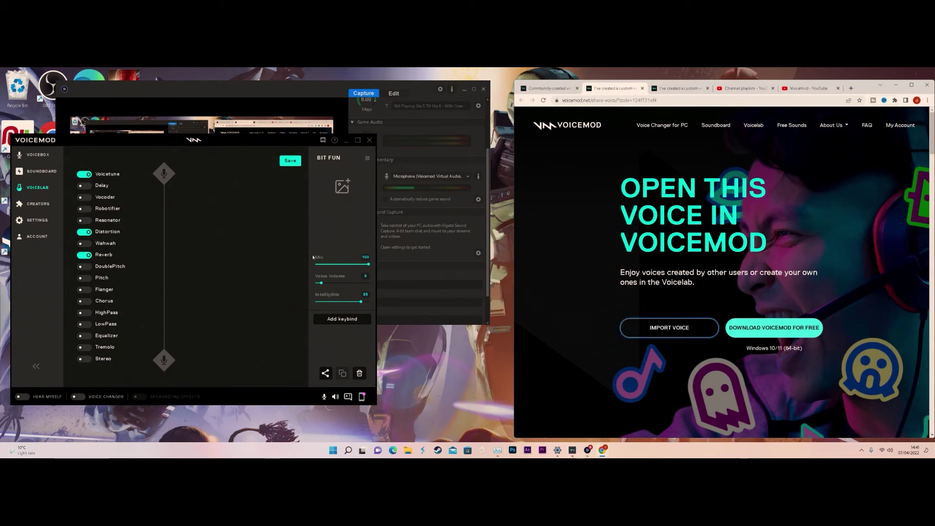
{"action": "left_click", "coordinate": [40, 159]}
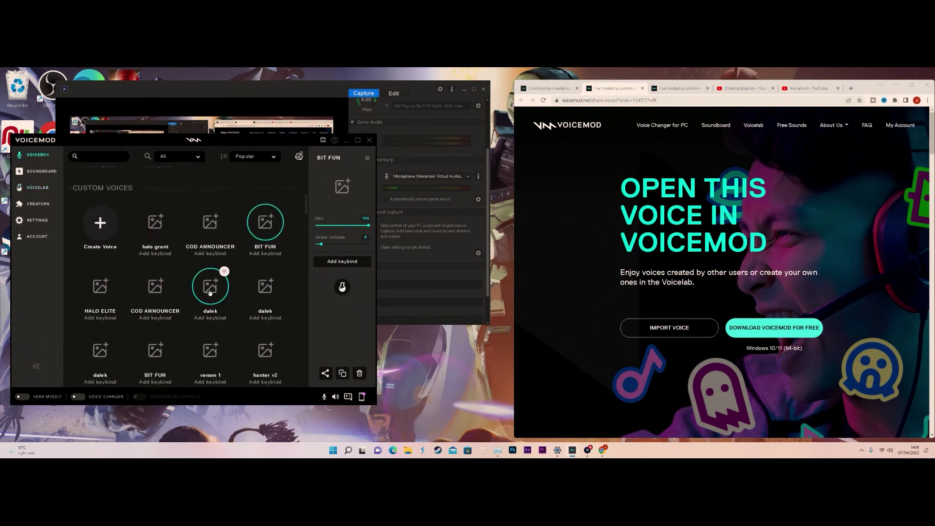
- Browse the custom voices grid and turn on the voice changer and Hear Myself
{"action": "scroll", "coordinate": [209, 292], "scroll_direction": "down", "scroll_amount": 1}
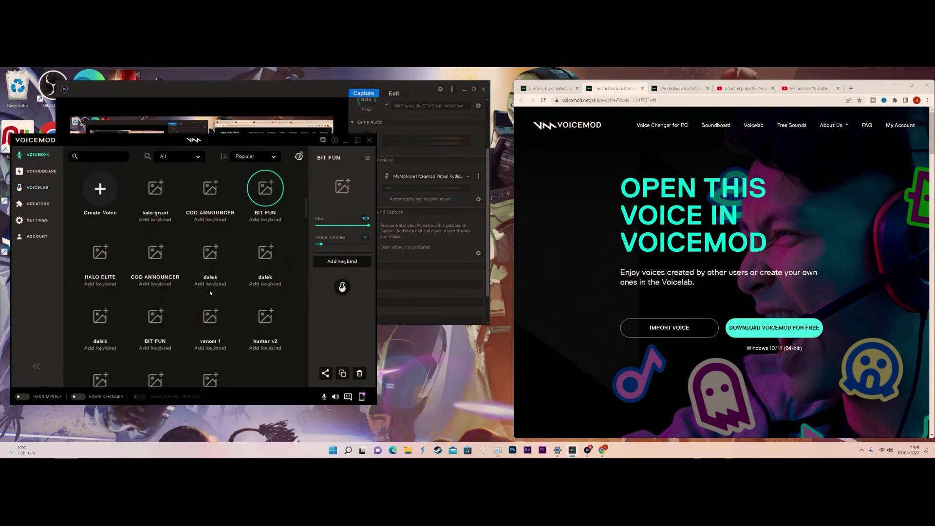
{"action": "scroll", "coordinate": [210, 290], "scroll_direction": "down", "scroll_amount": 1}
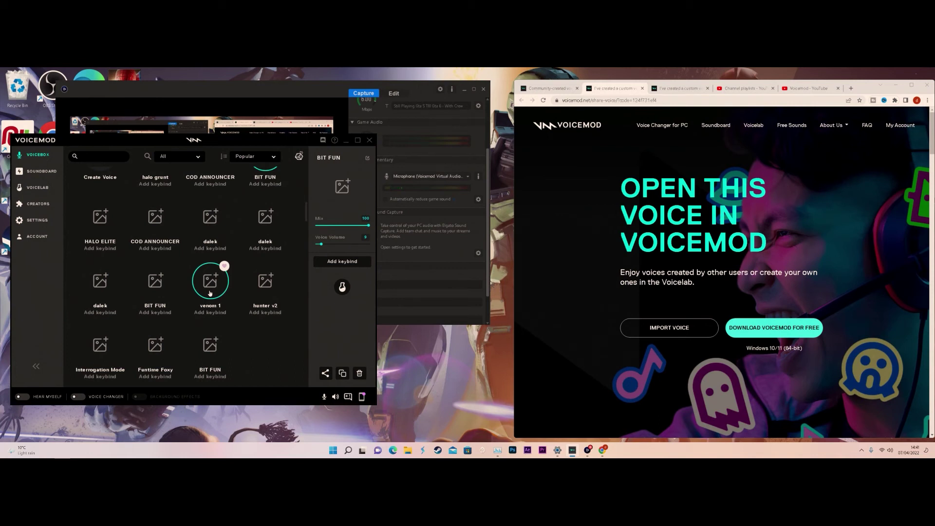
{"action": "scroll", "coordinate": [210, 292], "scroll_direction": "up", "scroll_amount": 1}
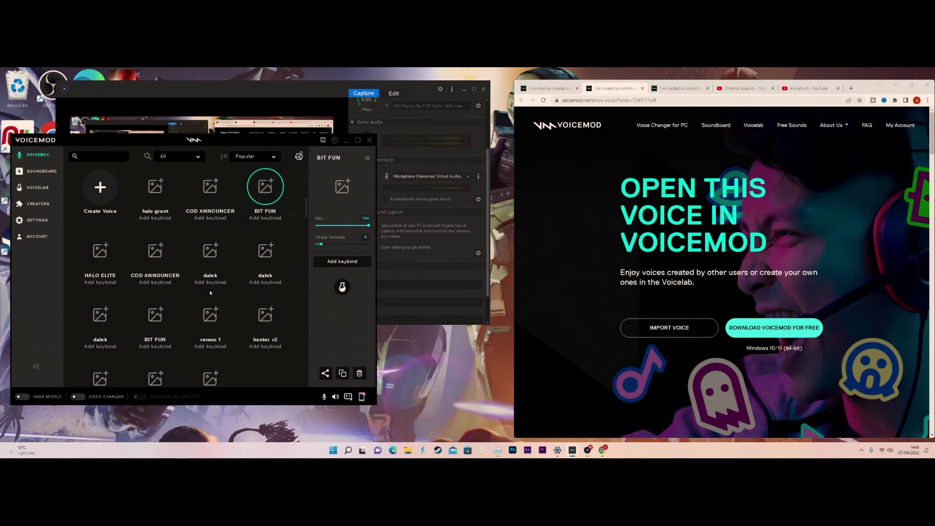
{"action": "mouse_move", "coordinate": [265, 190]}
{"action": "scroll", "coordinate": [239, 271], "scroll_direction": "down", "scroll_amount": 1}
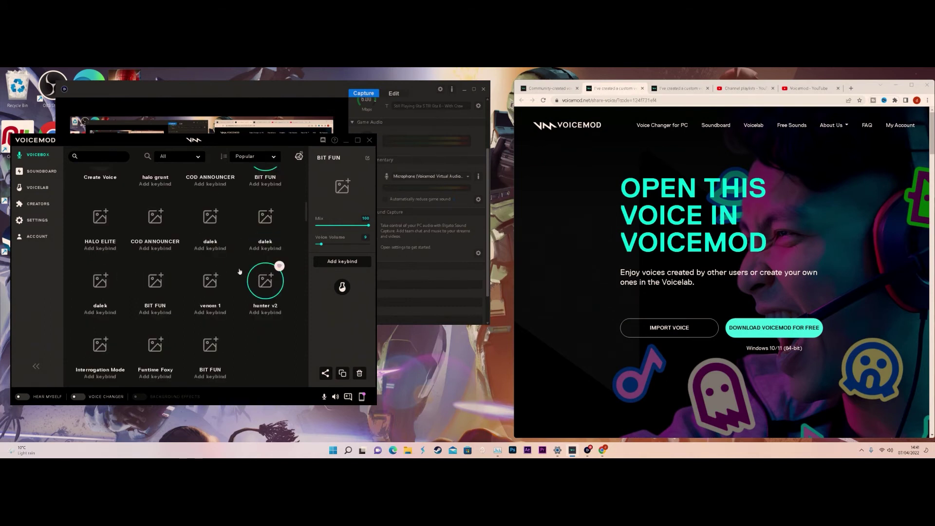
{"action": "scroll", "coordinate": [239, 271], "scroll_direction": "down", "scroll_amount": 1}
{"action": "scroll", "coordinate": [199, 312], "scroll_direction": "down", "scroll_amount": 3}
{"action": "left_click", "coordinate": [79, 397]}
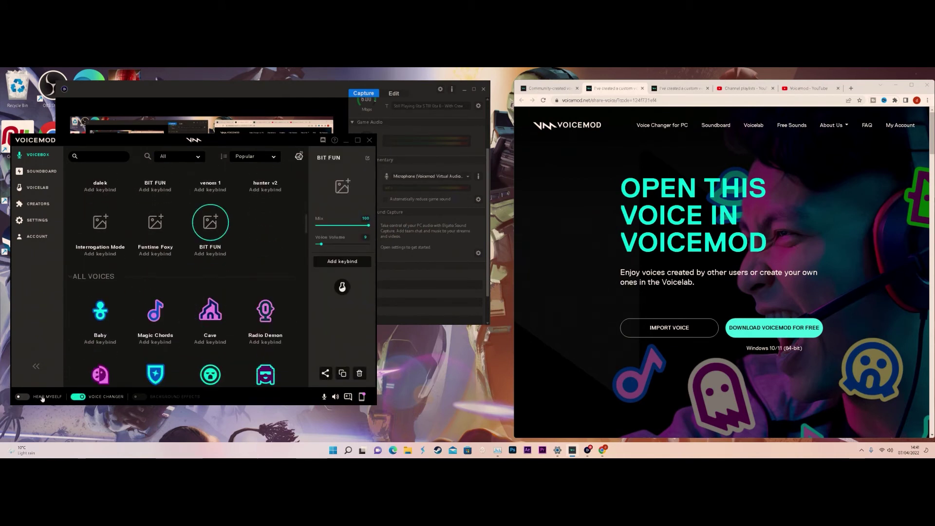
{"action": "left_click", "coordinate": [22, 396]}
- Select the top-row and lower BIT FUN voices, then turn the voice changer off
{"action": "scroll", "coordinate": [233, 248], "scroll_direction": "up", "scroll_amount": 2}
{"action": "scroll", "coordinate": [233, 248], "scroll_direction": "up", "scroll_amount": 1}
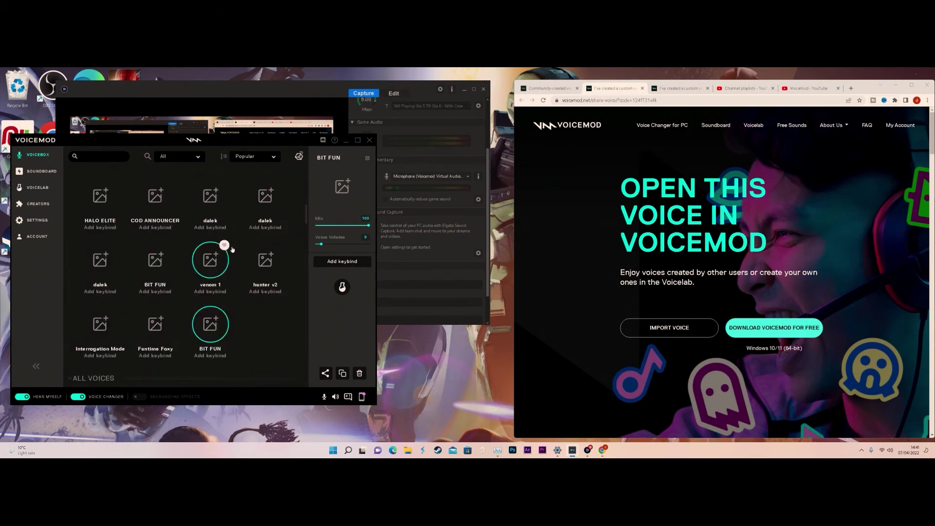
{"action": "scroll", "coordinate": [232, 243], "scroll_direction": "up", "scroll_amount": 2}
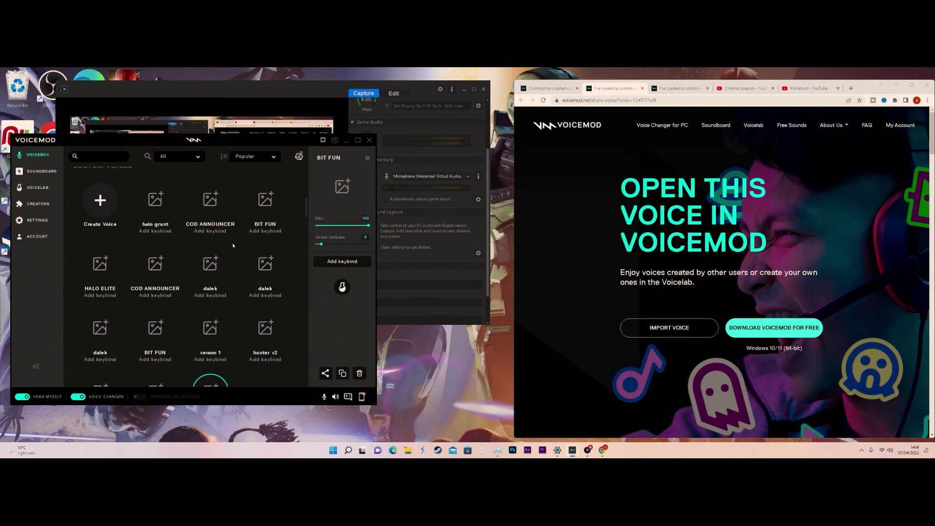
{"action": "left_click", "coordinate": [265, 199]}
{"action": "scroll", "coordinate": [266, 199], "scroll_direction": "up", "scroll_amount": 1}
{"action": "scroll", "coordinate": [200, 314], "scroll_direction": "down", "scroll_amount": 1}
{"action": "left_click", "coordinate": [160, 322]}
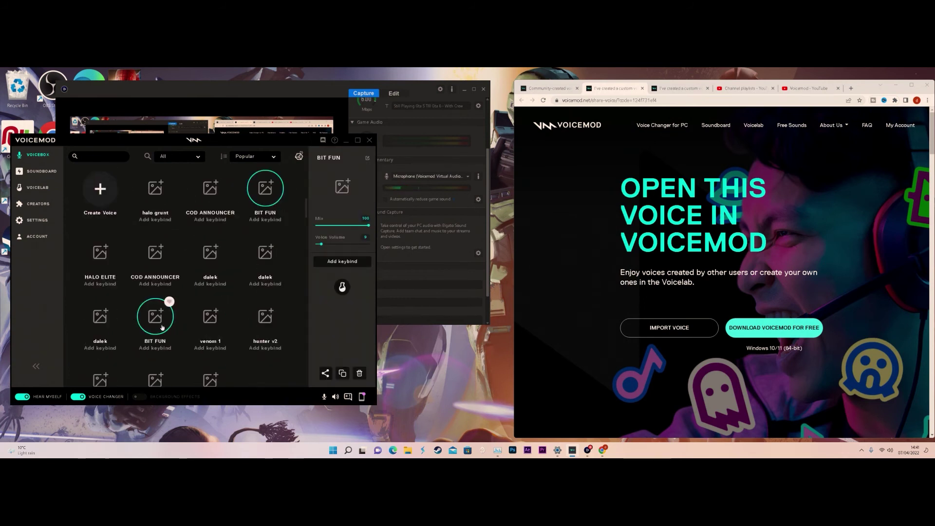
{"action": "scroll", "coordinate": [160, 321], "scroll_direction": "down", "scroll_amount": 3}
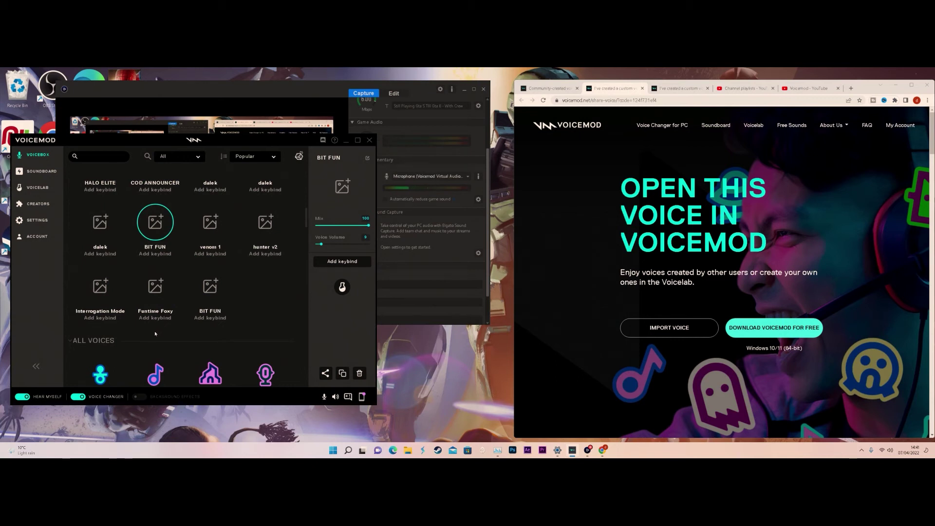
{"action": "left_click", "coordinate": [77, 397]}
{"action": "left_click", "coordinate": [683, 325]}
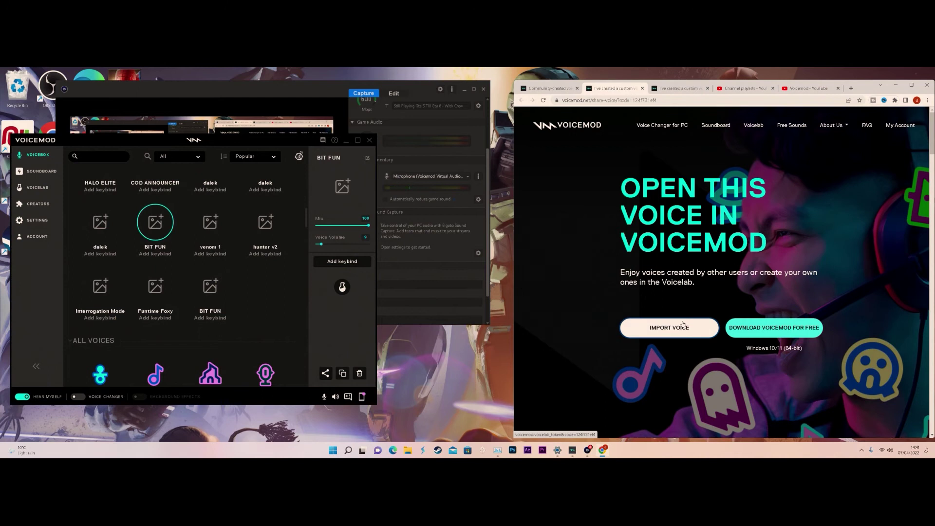
- Show BIT FUN in Voicemod's Voicelab editor and re-enable the voice changer
{"action": "left_click", "coordinate": [38, 187]}
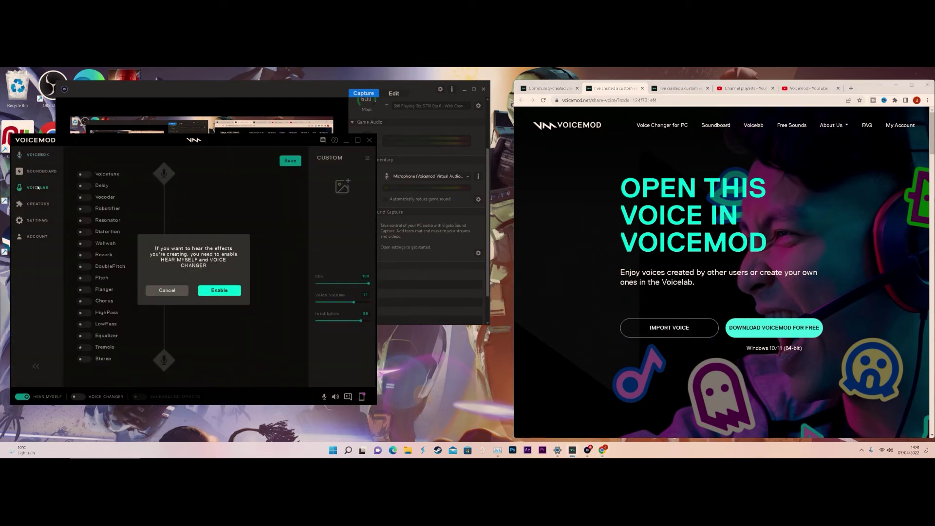
{"action": "left_click", "coordinate": [219, 290]}
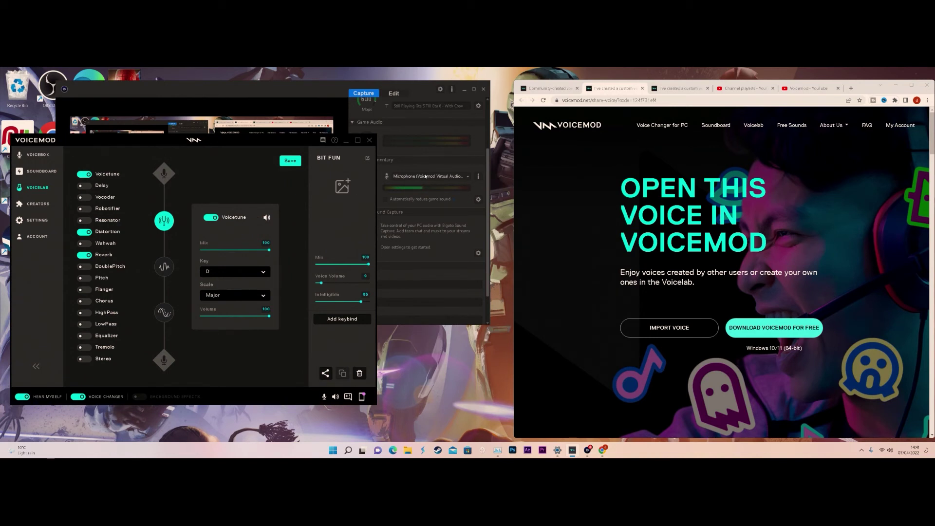
- Type 'sing alon' as the imported voice's name and save the voice
{"action": "left_click", "coordinate": [369, 158]}
{"action": "type", "text": "sing alone"}
{"action": "left_click", "coordinate": [292, 162]}
{"action": "left_click", "coordinate": [381, 161]}
{"action": "left_click", "coordinate": [256, 327]}
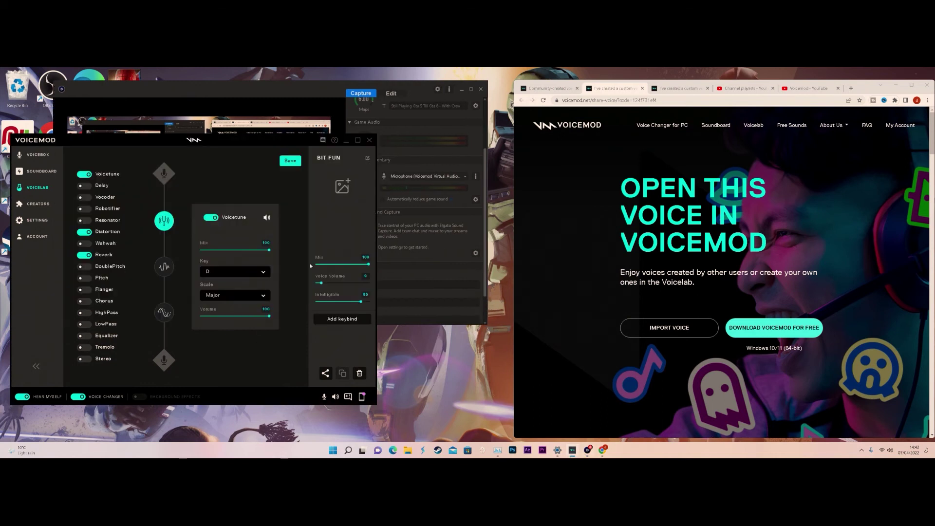
- Rename the voice to 'ssing', save it, and find it in the Voicebox list
{"action": "left_click", "coordinate": [367, 158]}
{"action": "type", "text": "ssing"}
{"action": "left_click", "coordinate": [367, 158]}
{"action": "left_click", "coordinate": [290, 161]}
{"action": "left_click", "coordinate": [29, 155]}
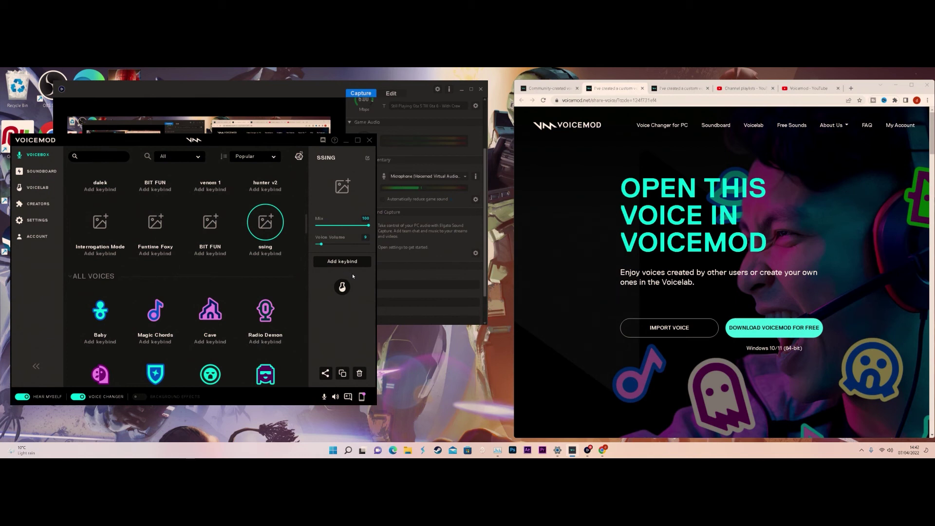
- Switch off Voice Changer and Hear Myself, then return to the community voices list
{"action": "left_click", "coordinate": [442, 233]}
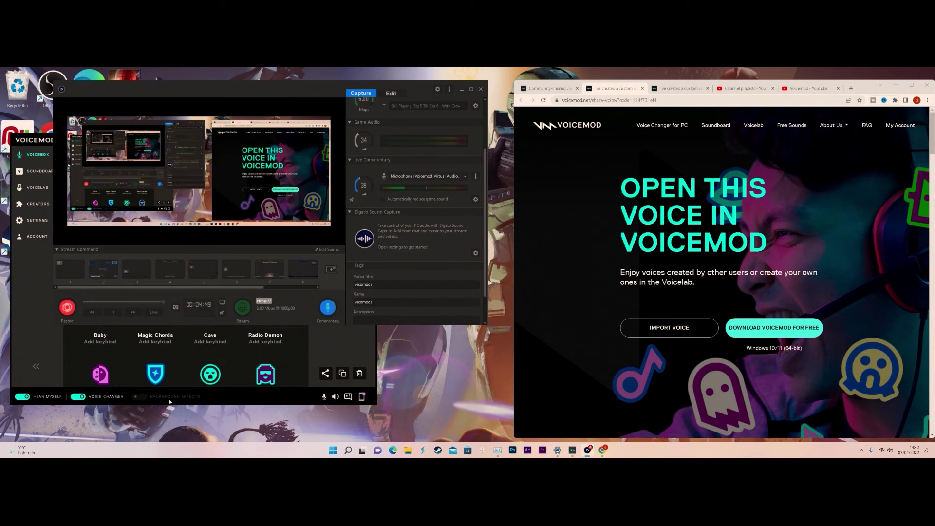
{"action": "left_click", "coordinate": [66, 400]}
{"action": "left_click", "coordinate": [78, 396]}
{"action": "left_click", "coordinate": [22, 396]}
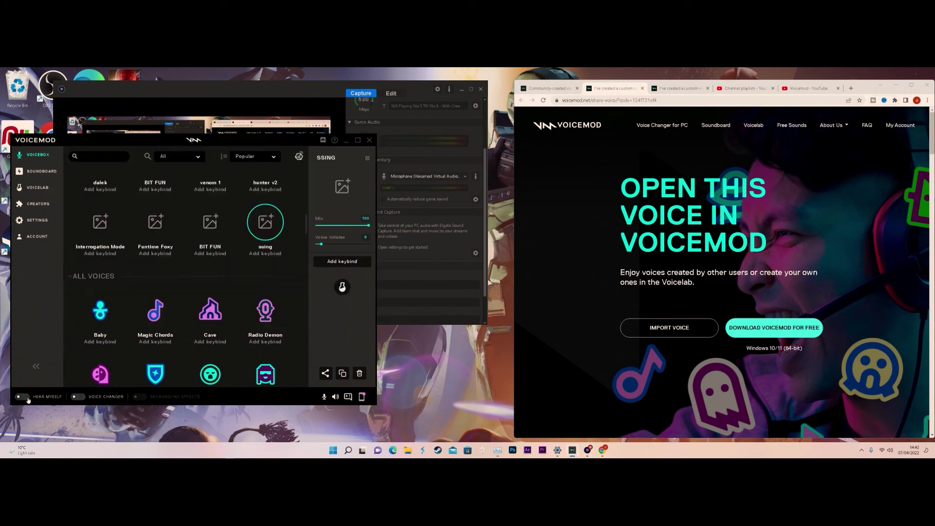
{"action": "left_click", "coordinate": [444, 247]}
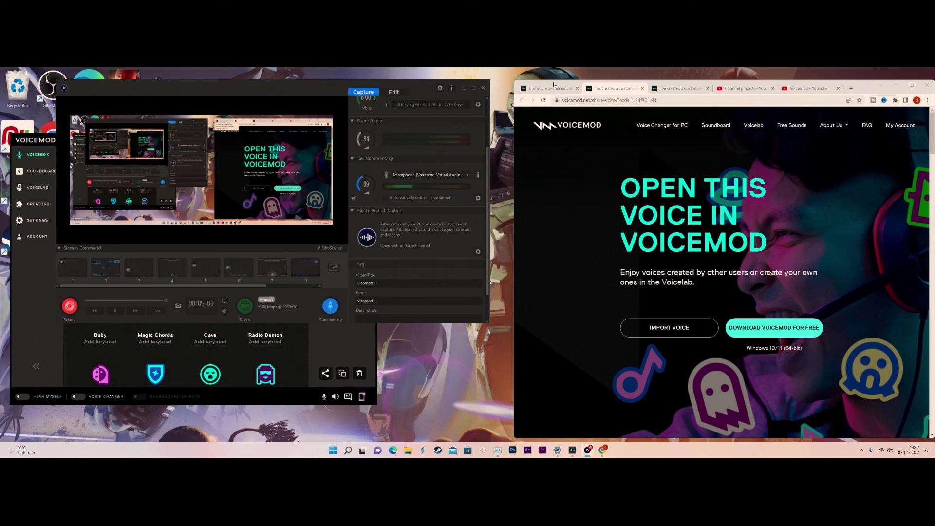
{"action": "left_click", "coordinate": [557, 91]}
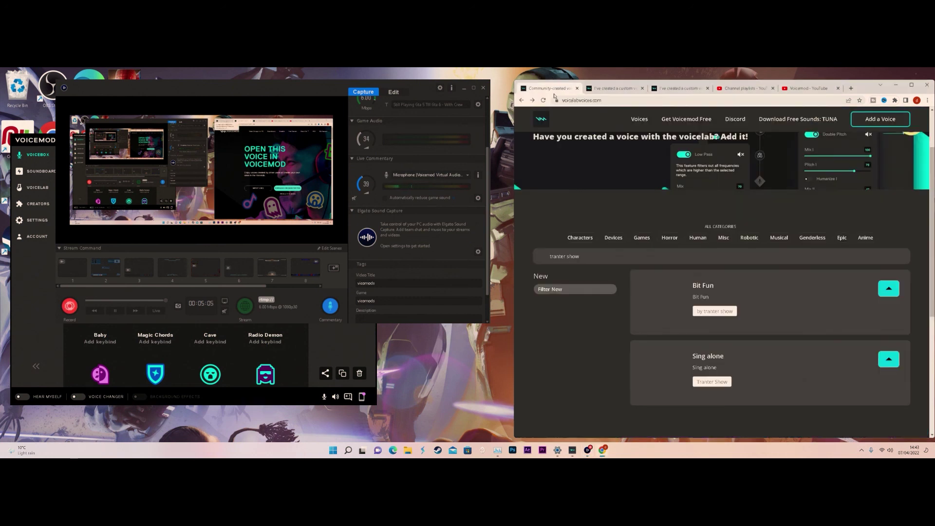
{"action": "left_click", "coordinate": [613, 88]}
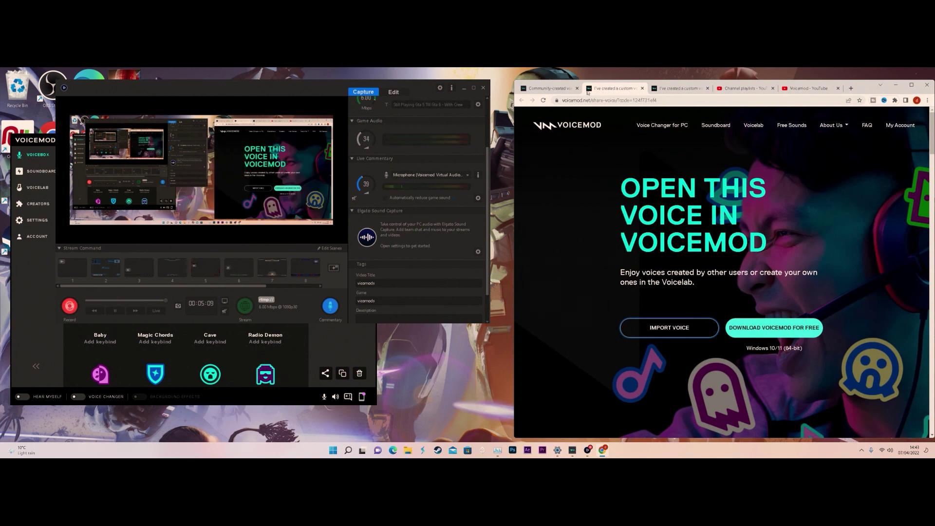